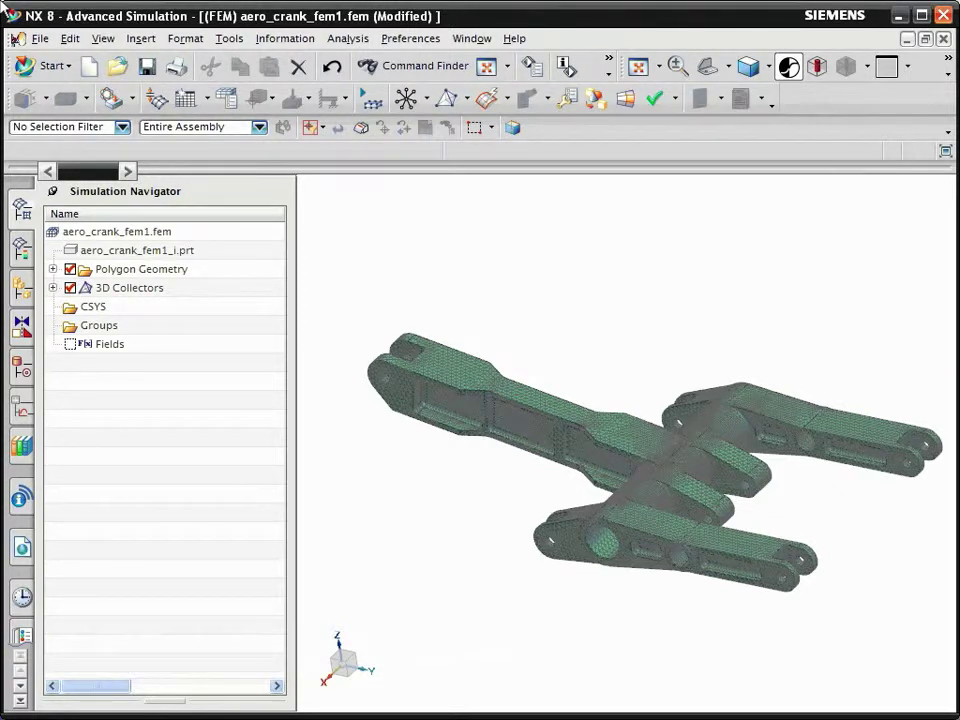
# - Load the idealized part aero_crank_fem1_i.prt, make it the displayed part and acknowledge the idealized part warning
pyautogui.click(146, 251)
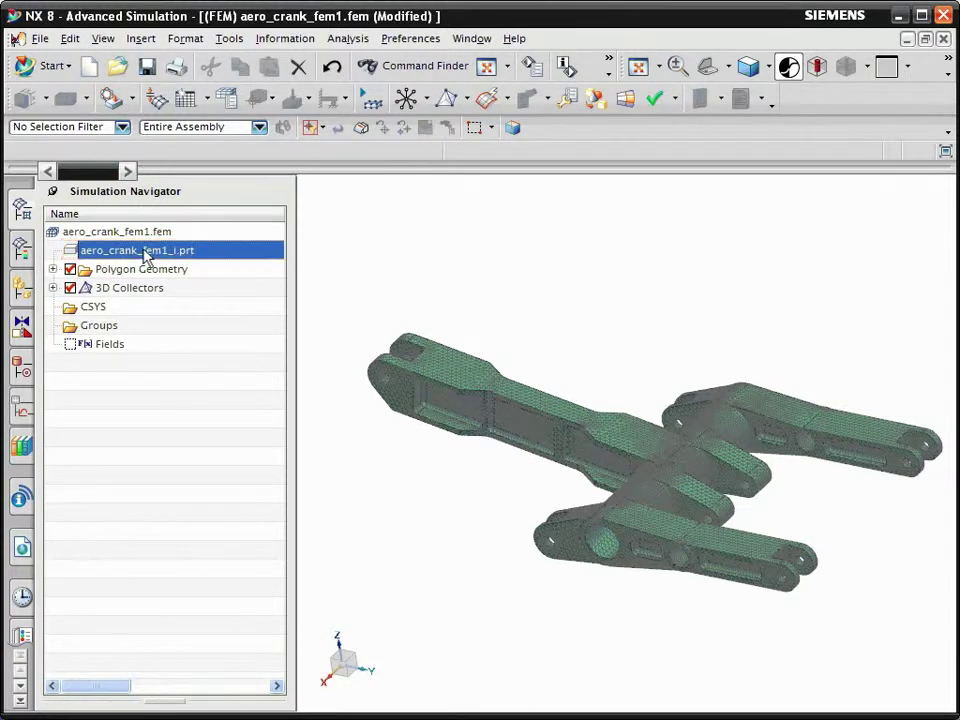
pyautogui.rightClick(146, 254)
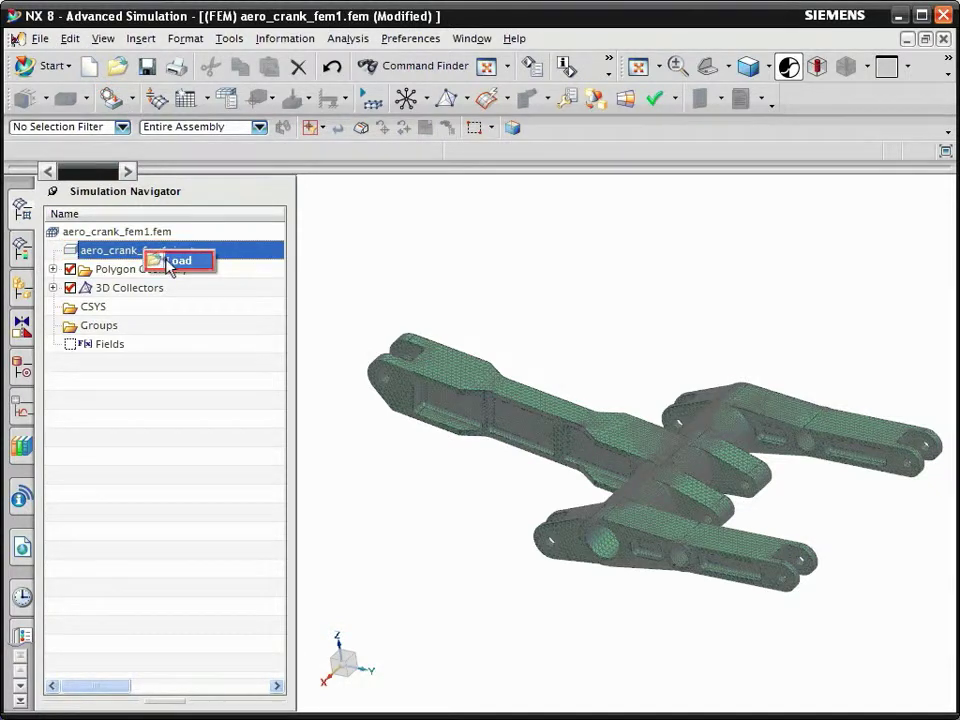
pyautogui.click(172, 260)
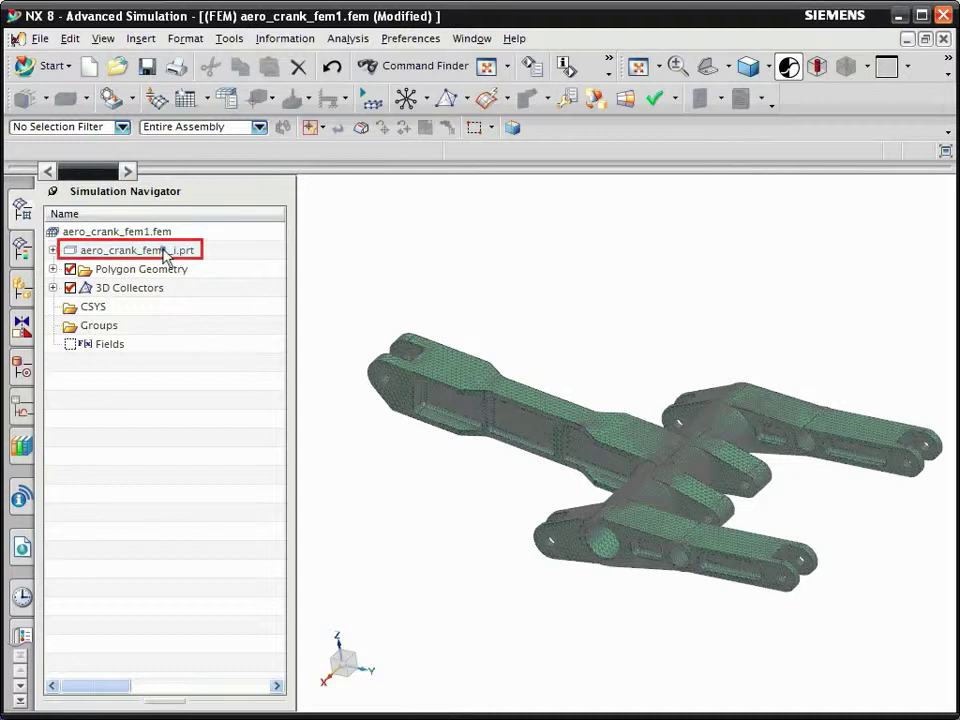
pyautogui.rightClick(166, 256)
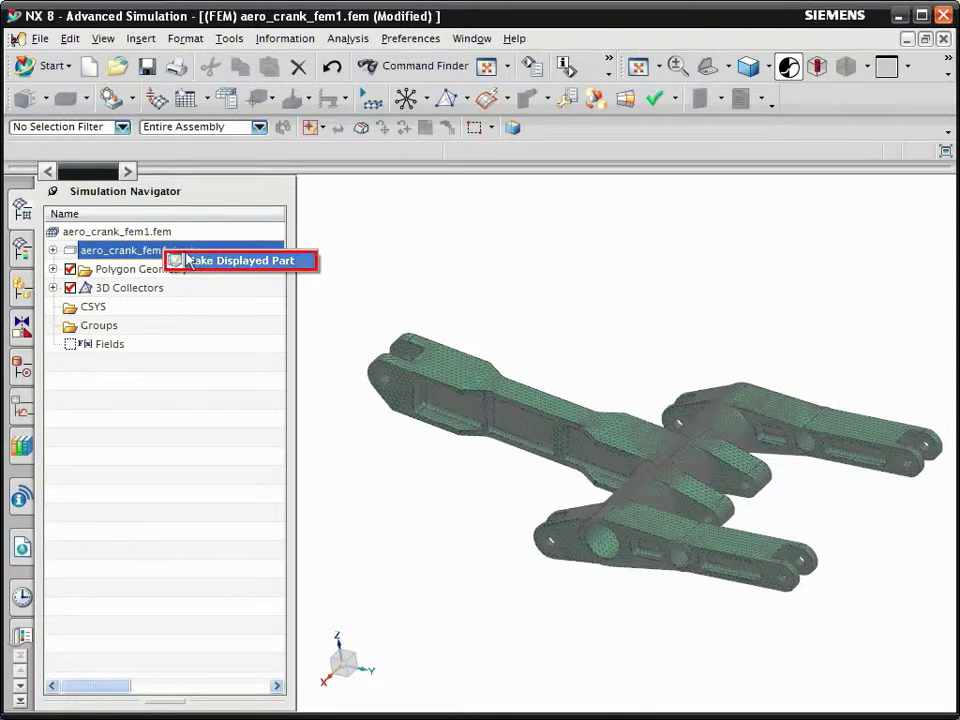
pyautogui.click(193, 265)
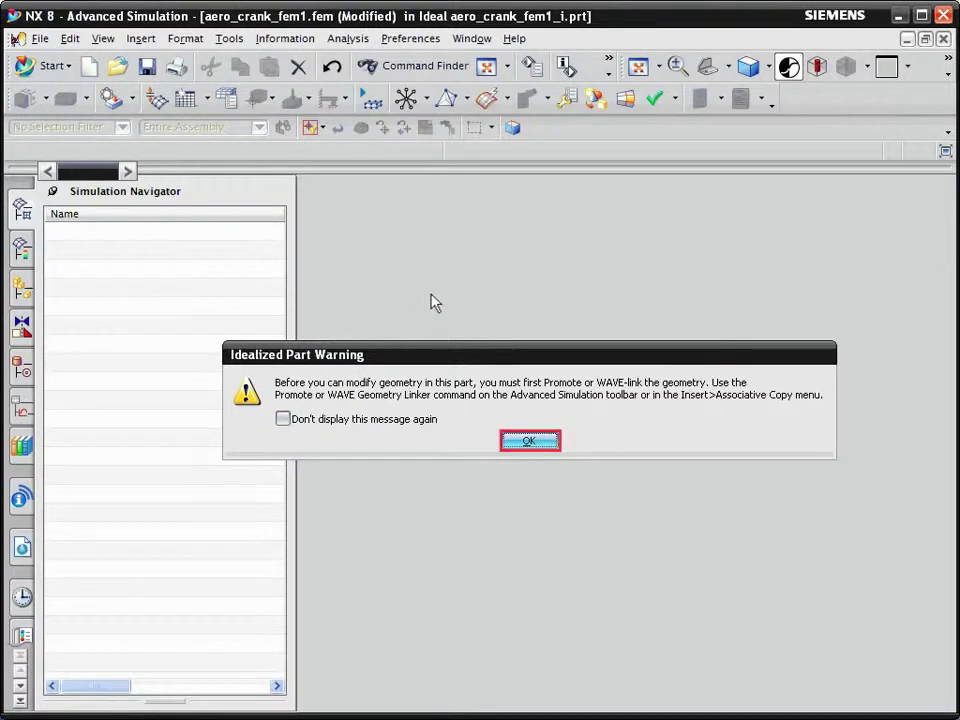
pyautogui.click(543, 443)
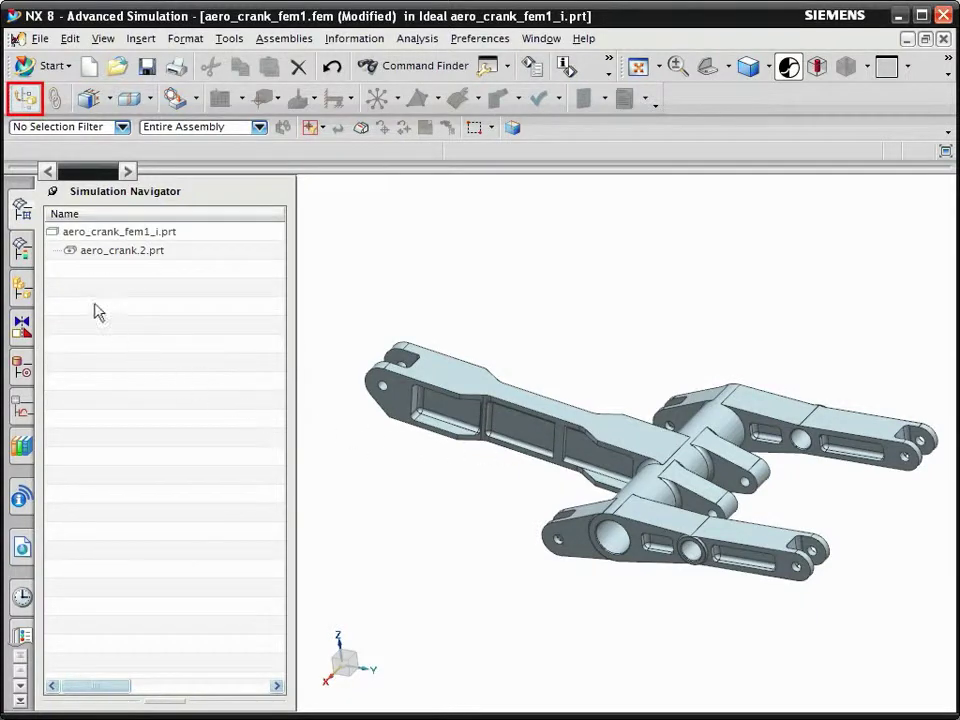
# - Promote the crank's solid body into the idealized part
pyautogui.click(26, 99)
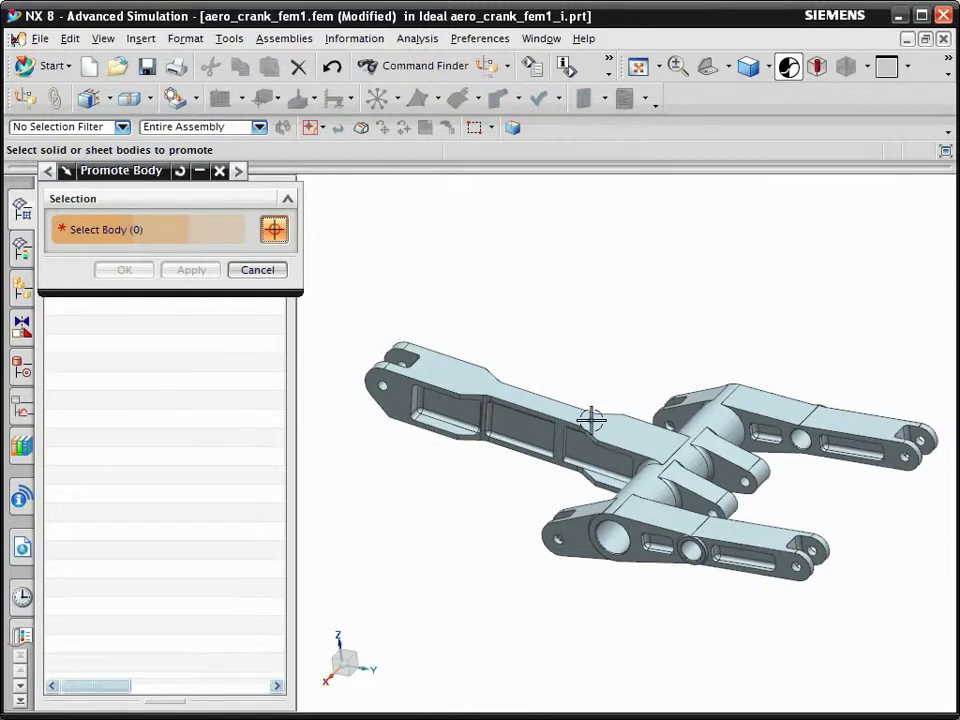
pyautogui.click(380, 417)
pyautogui.click(140, 271)
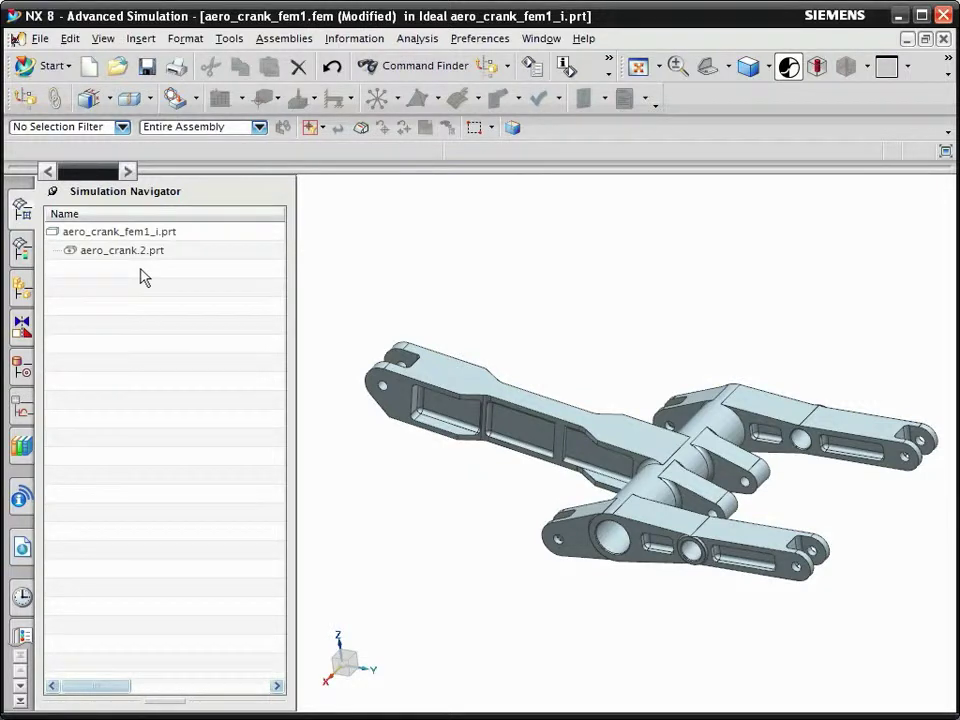
# - Show the Synchronous Modeling toolbar and start the Move Face command
pyautogui.rightClick(356, 160)
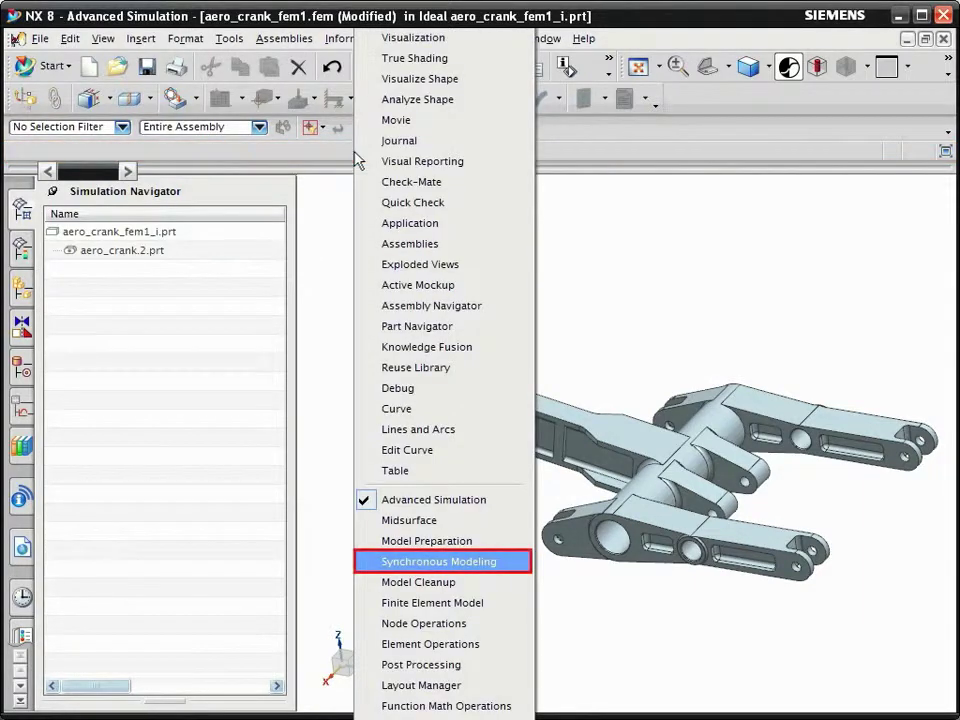
pyautogui.click(416, 563)
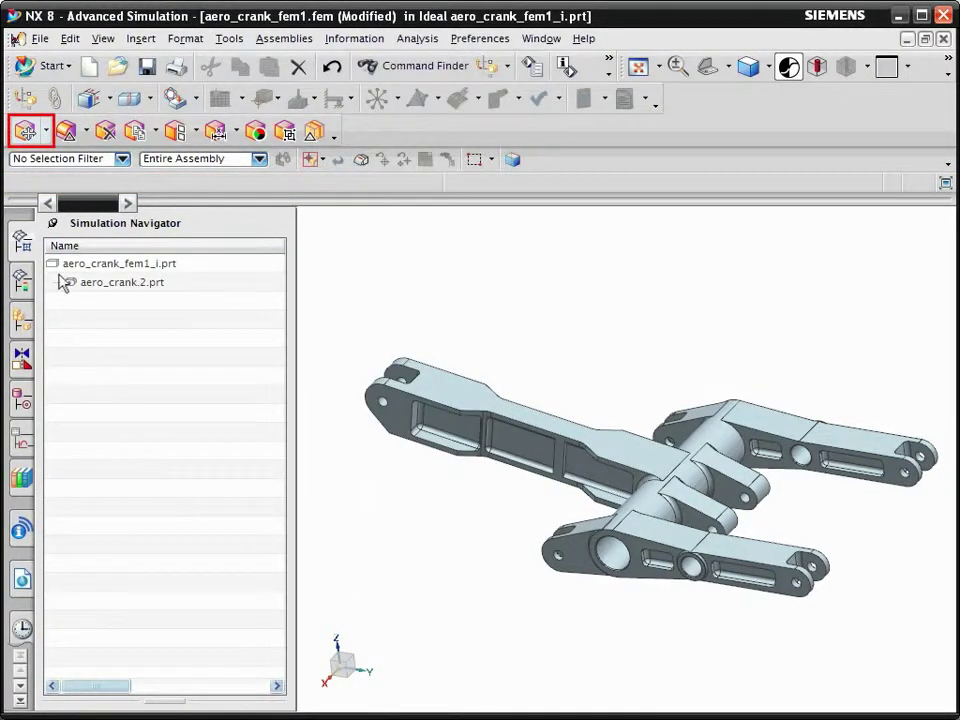
pyautogui.click(46, 131)
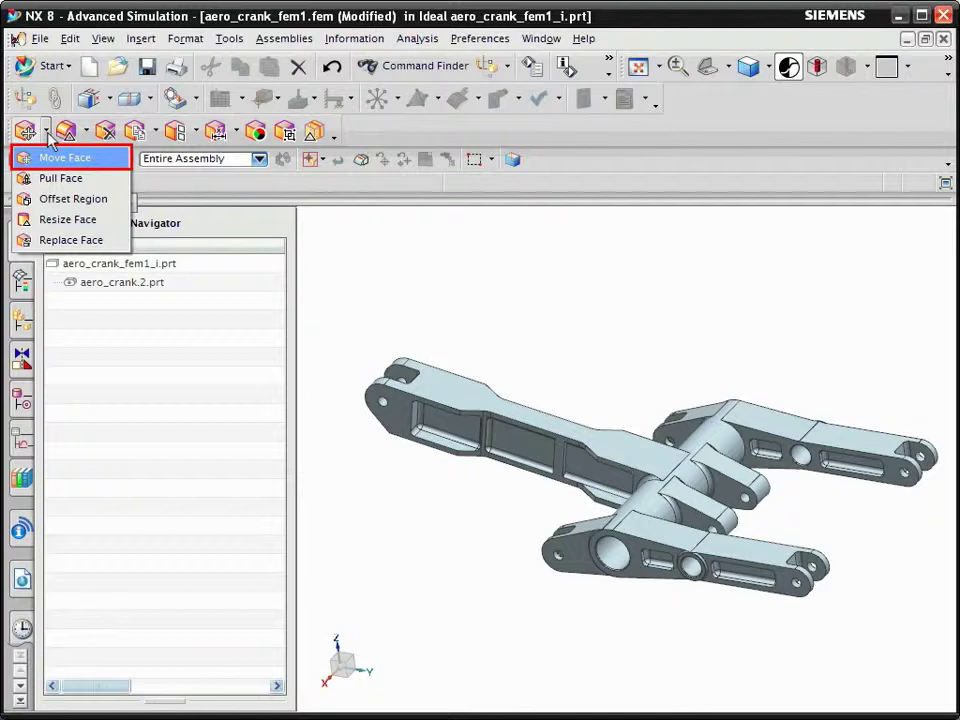
pyautogui.click(46, 158)
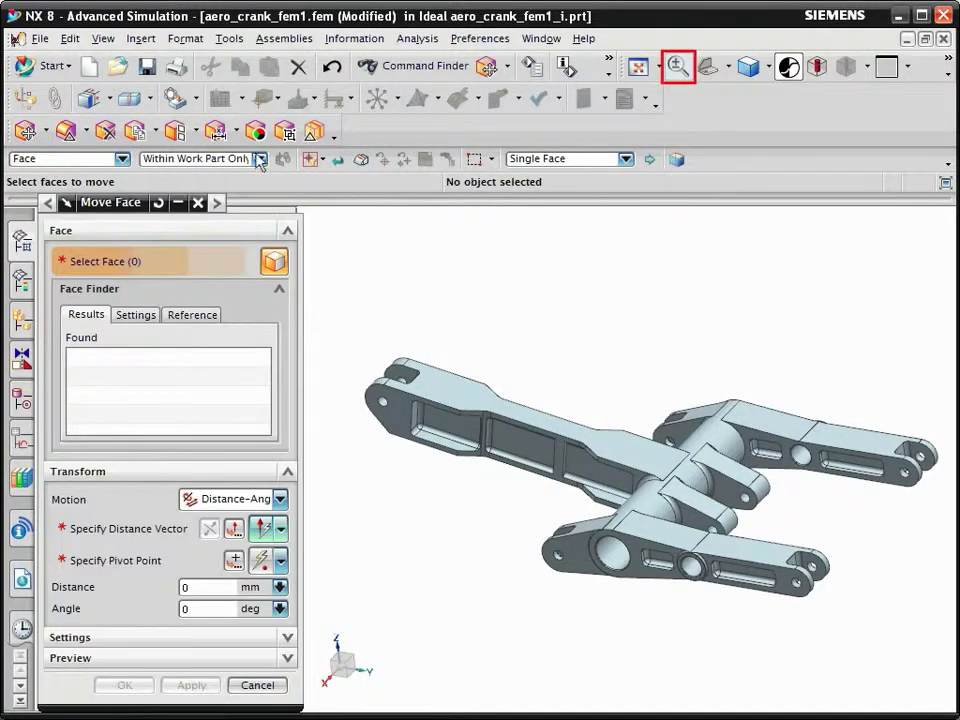
# - Enable Select Coaxial, Select Coplanar and Select Symmetric in the Face Finder settings of Move Face
pyautogui.click(678, 66)
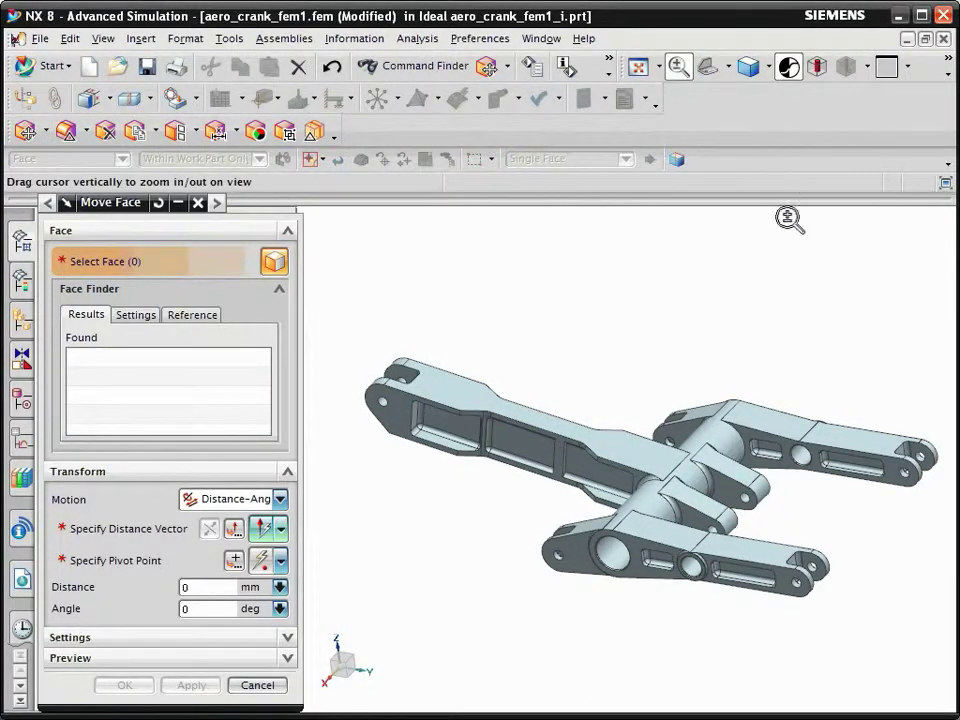
pyautogui.moveTo(816, 572); pyautogui.dragTo(836, 712)
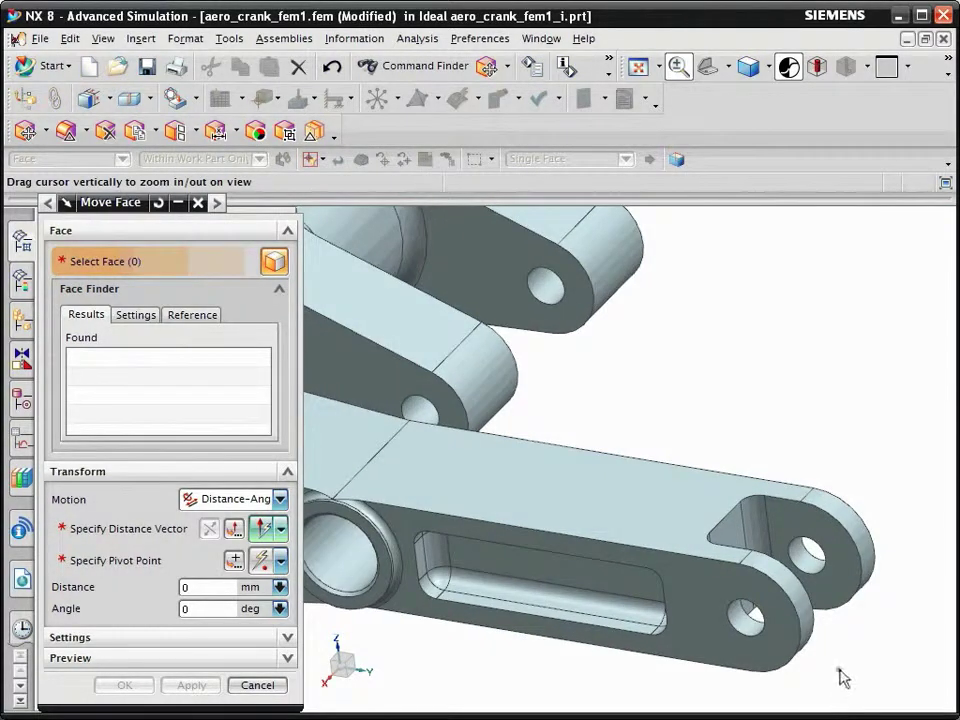
pyautogui.keyDown('shift'); pyautogui.moveTo(804, 633); pyautogui.dragTo(717, 538, button='middle'); pyautogui.keyUp('shift')
pyautogui.middleClick(712, 536)
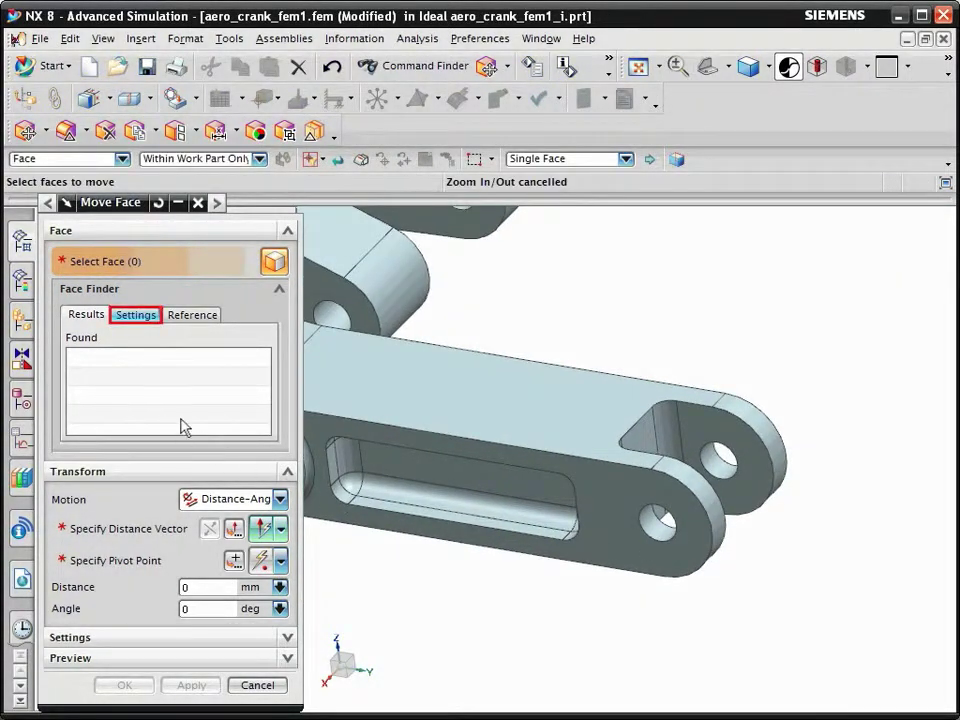
pyautogui.click(140, 317)
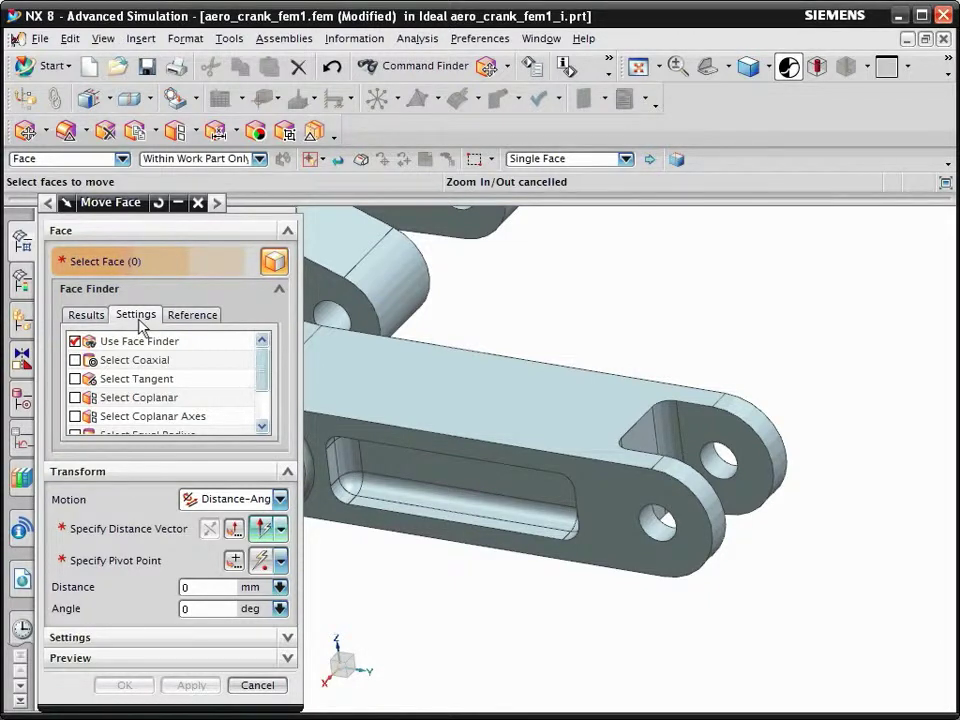
pyautogui.click(74, 360)
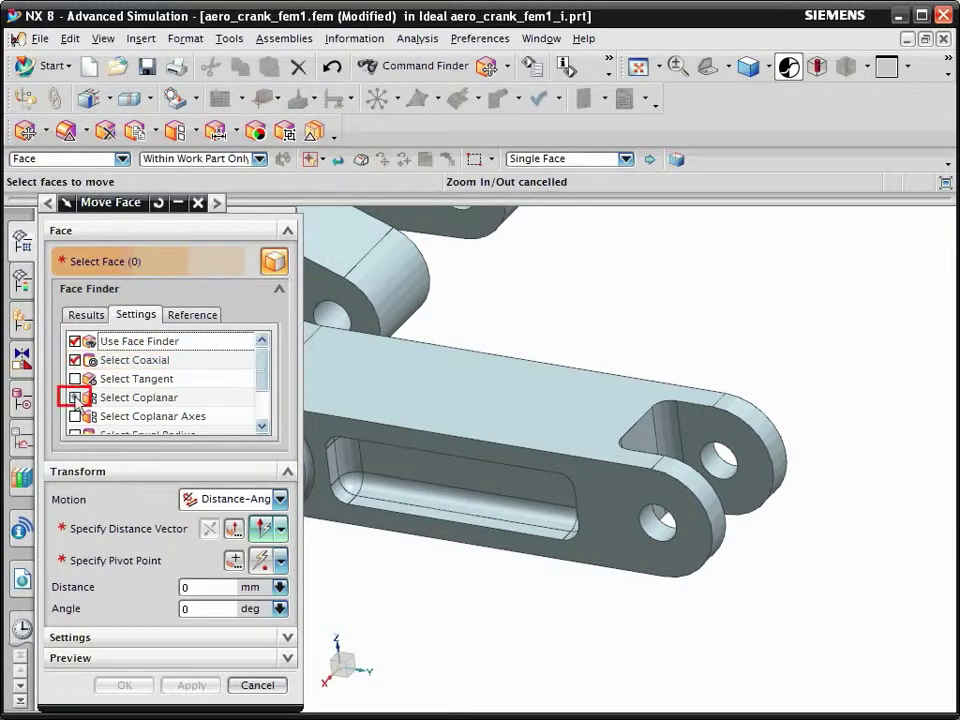
pyautogui.click(74, 397)
pyautogui.click(265, 413)
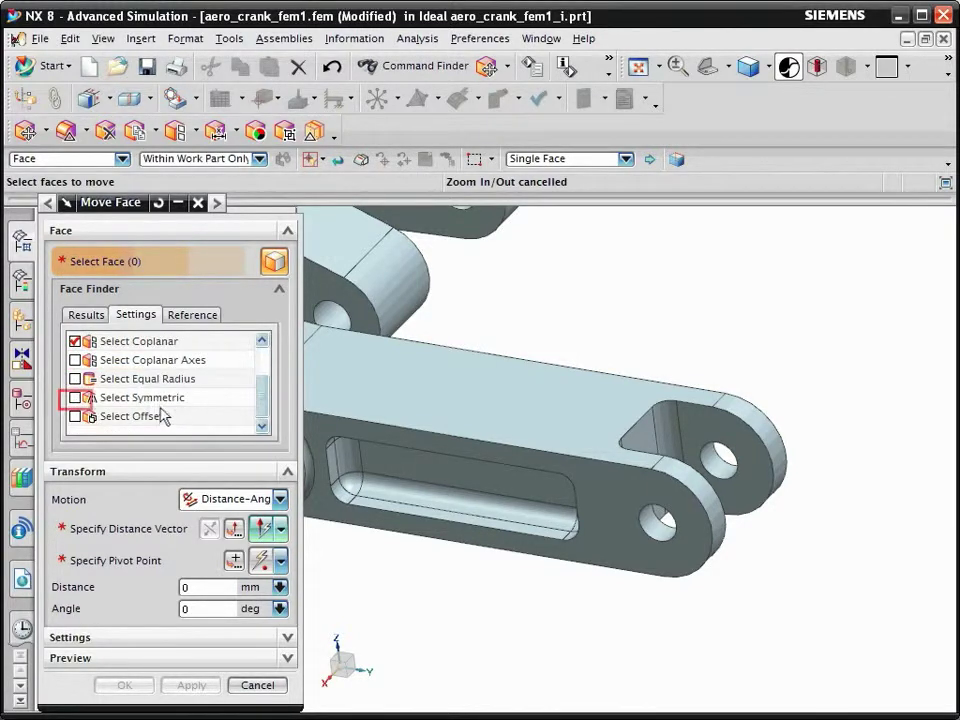
pyautogui.click(75, 397)
# - Select the rounded end faces and pin hole faces of the forked arm ends as faces to move
pyautogui.click(716, 516)
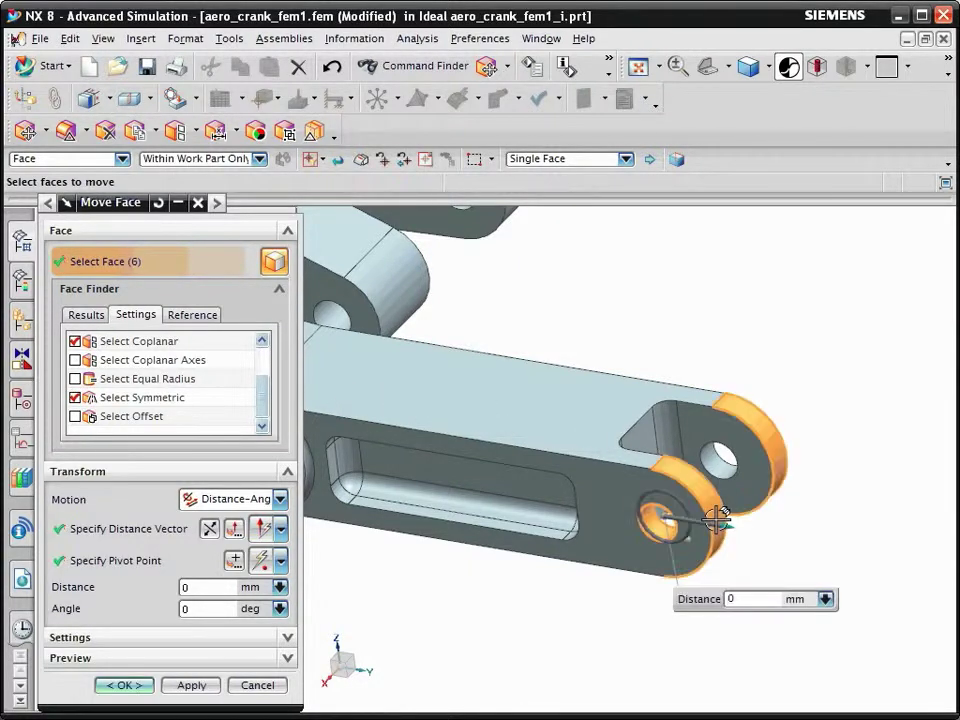
pyautogui.click(720, 458)
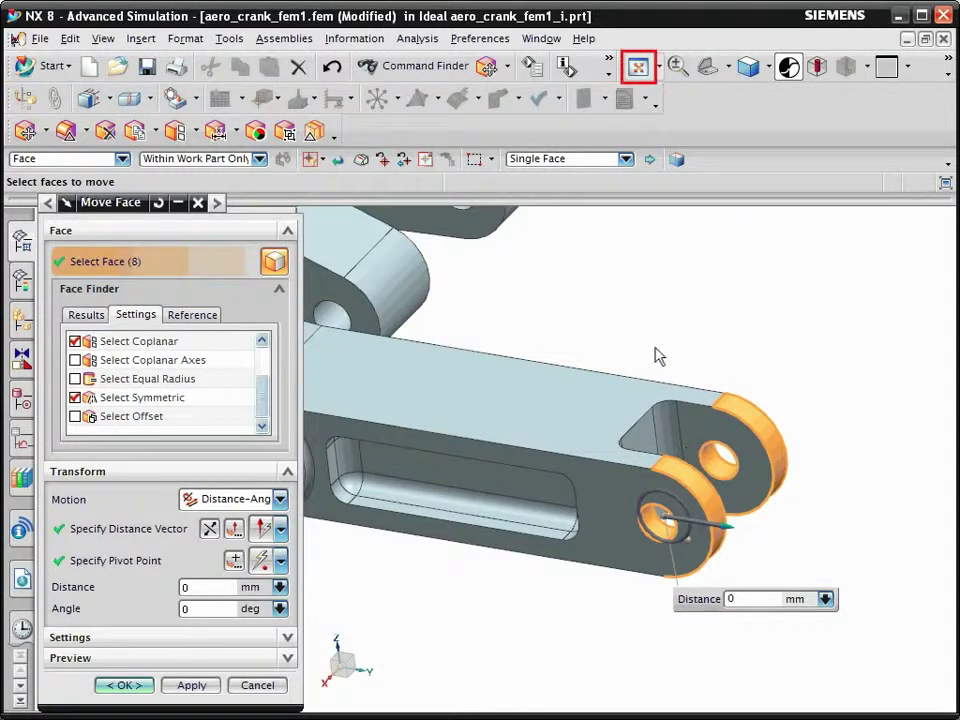
pyautogui.click(638, 66)
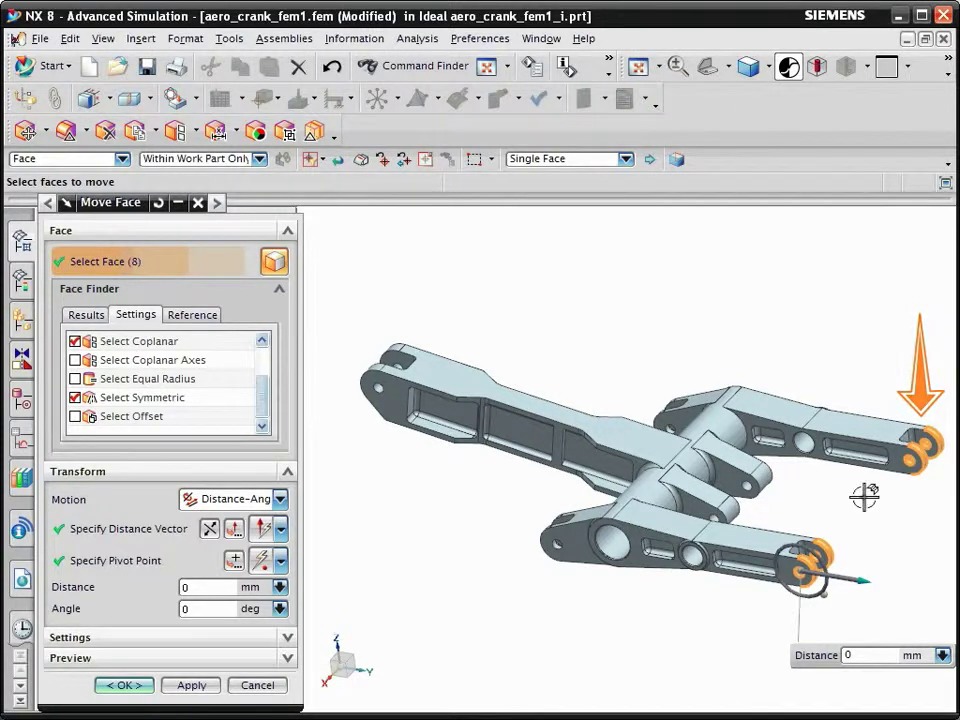
# - Add the inner end face of the fork slot and the end face of the adjacent side pocket to the selection
pyautogui.keyDown('shift'); pyautogui.moveTo(791, 460); pyautogui.dragTo(626, 413, button='middle'); pyautogui.keyUp('shift')
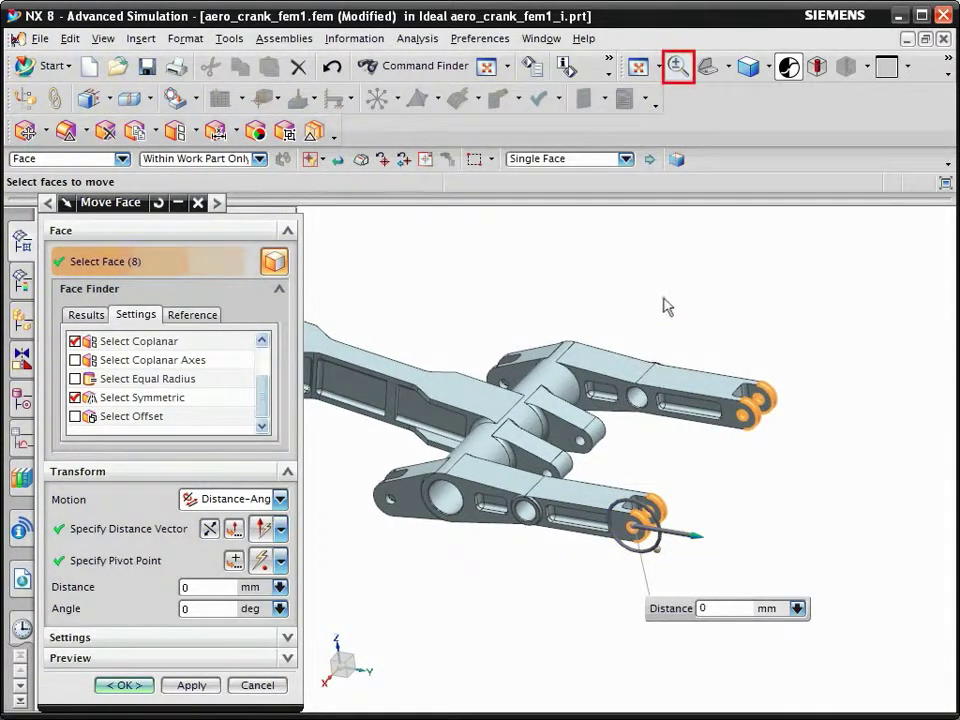
pyautogui.click(677, 68)
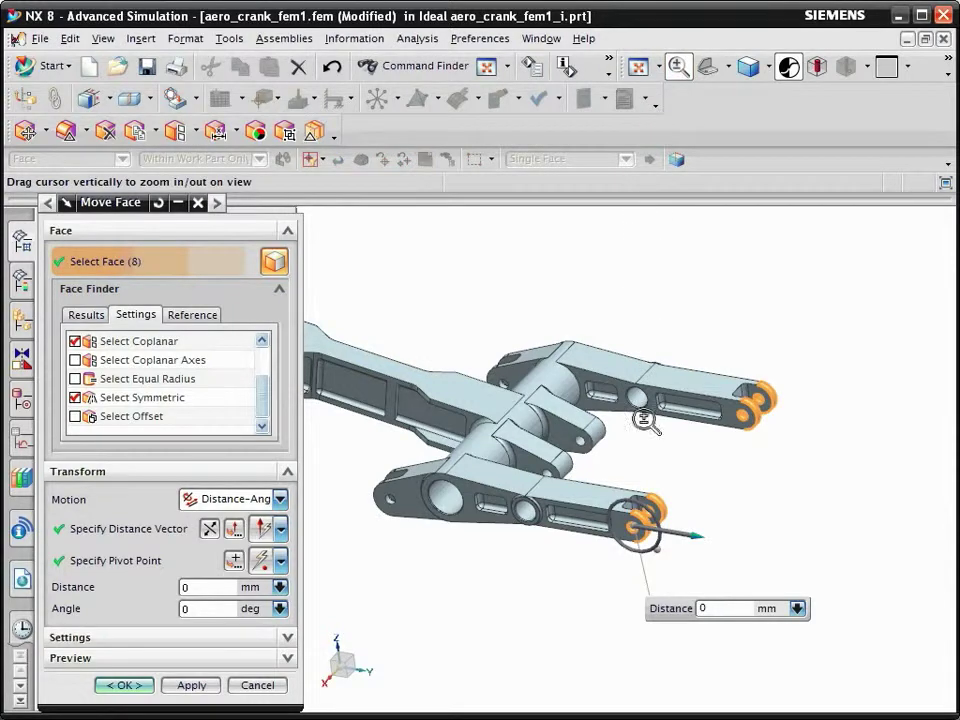
pyautogui.moveTo(643, 524); pyautogui.dragTo(688, 719)
pyautogui.press('Escape')
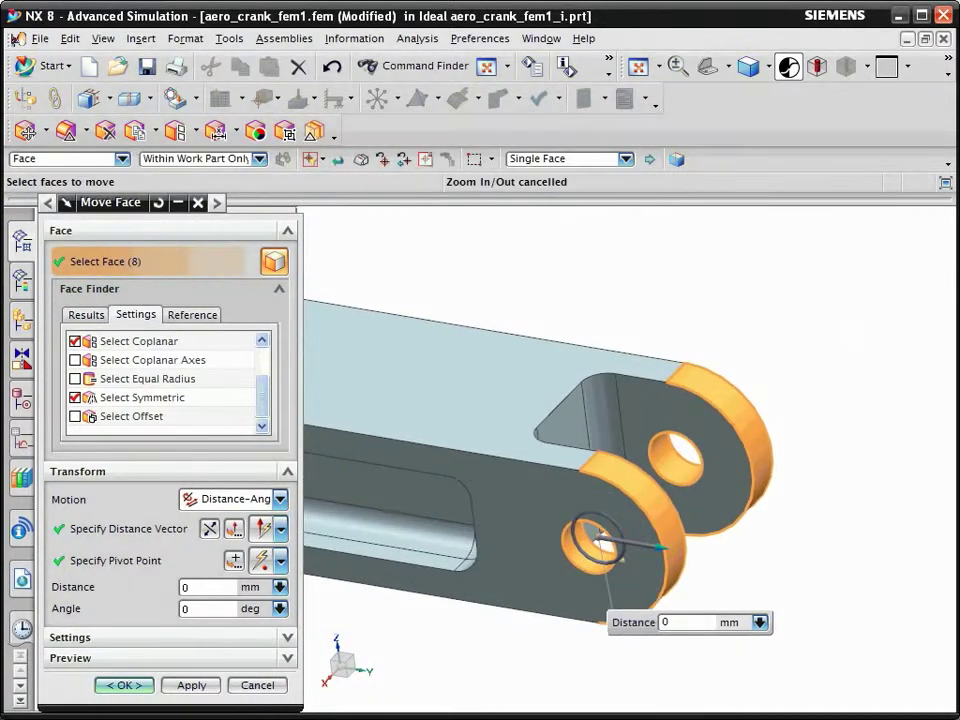
pyautogui.click(565, 418)
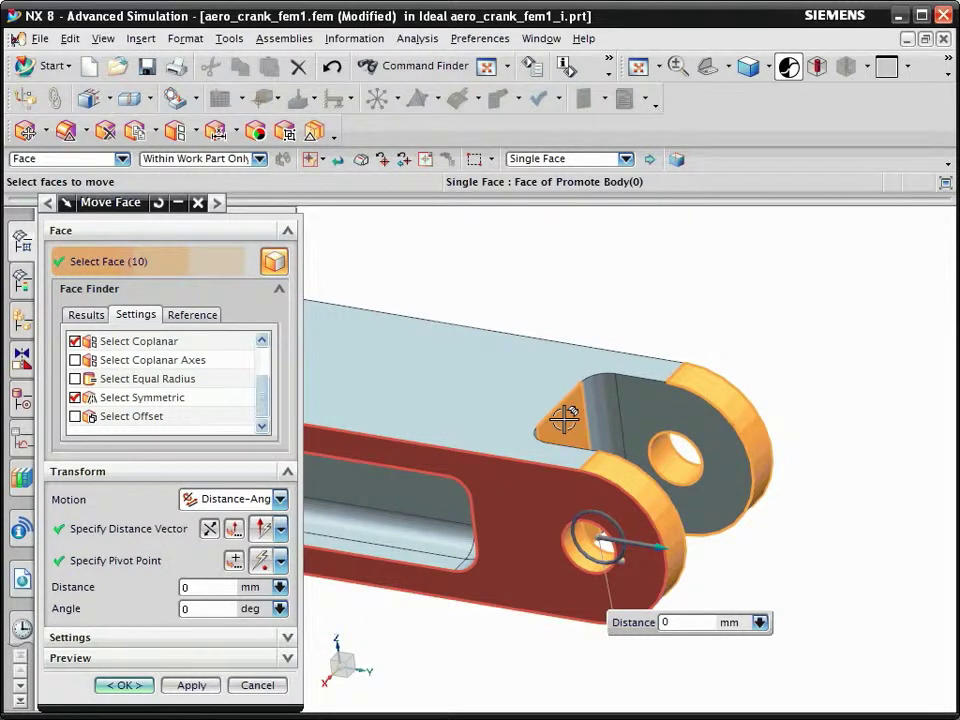
pyautogui.click(485, 525)
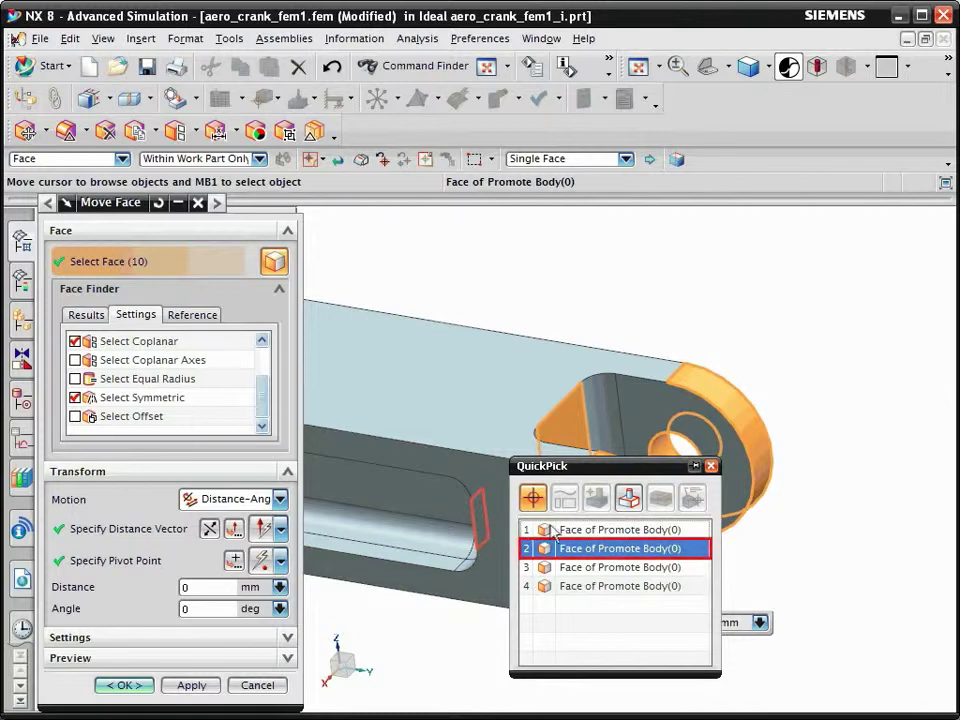
pyautogui.click(597, 548)
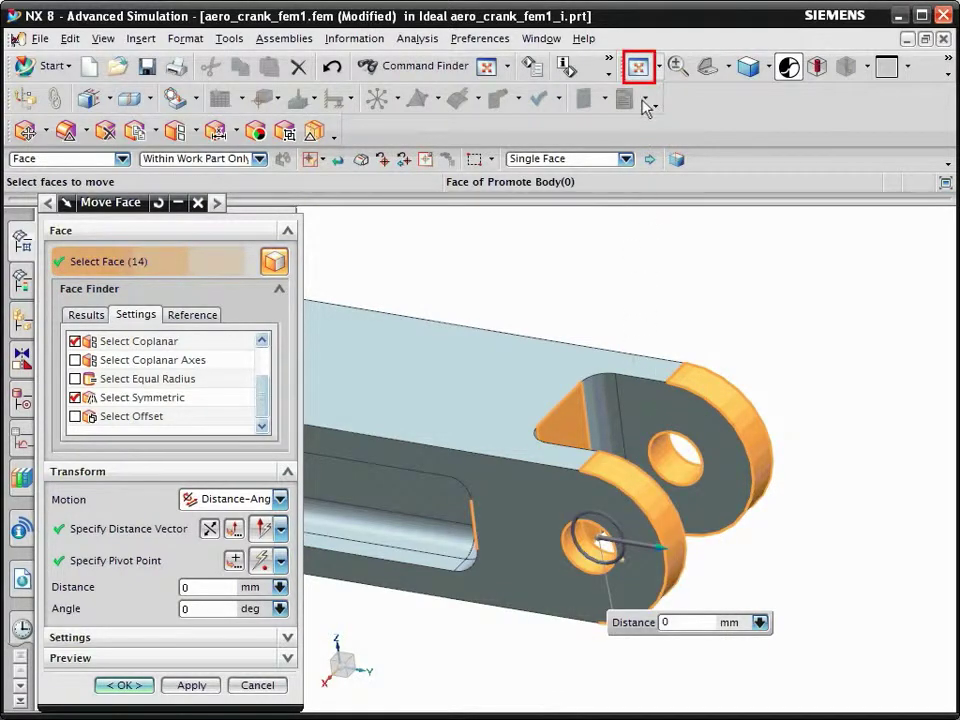
# - Move the selected faces outward along the arm by 50 mm to lengthen both forked arms
pyautogui.click(638, 66)
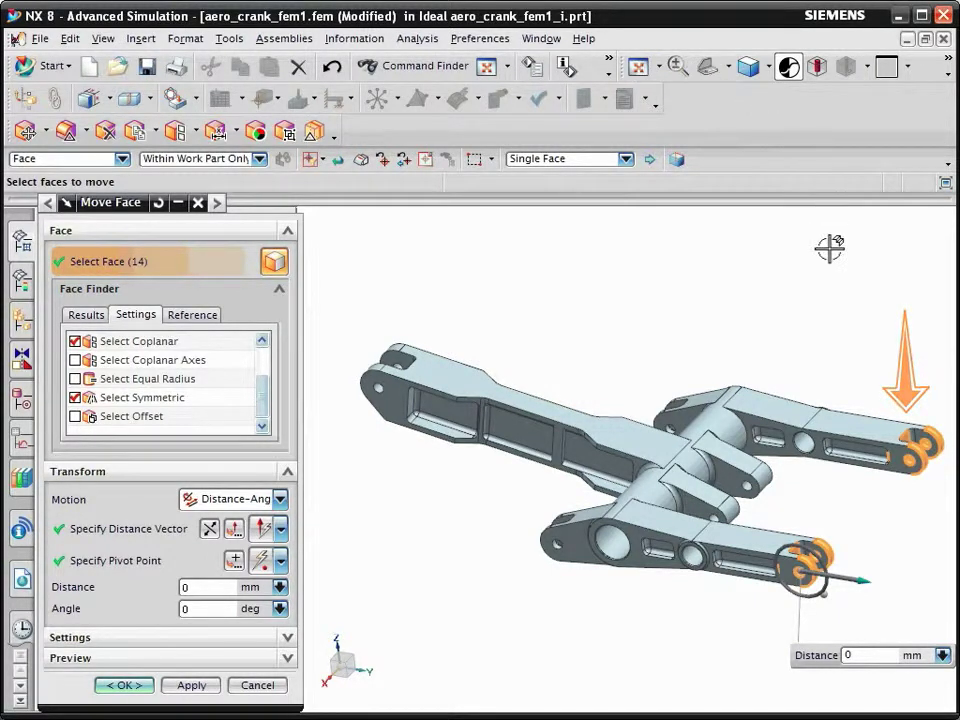
pyautogui.keyDown('shift'); pyautogui.moveTo(828, 490); pyautogui.dragTo(624, 421, button='middle'); pyautogui.keyUp('shift')
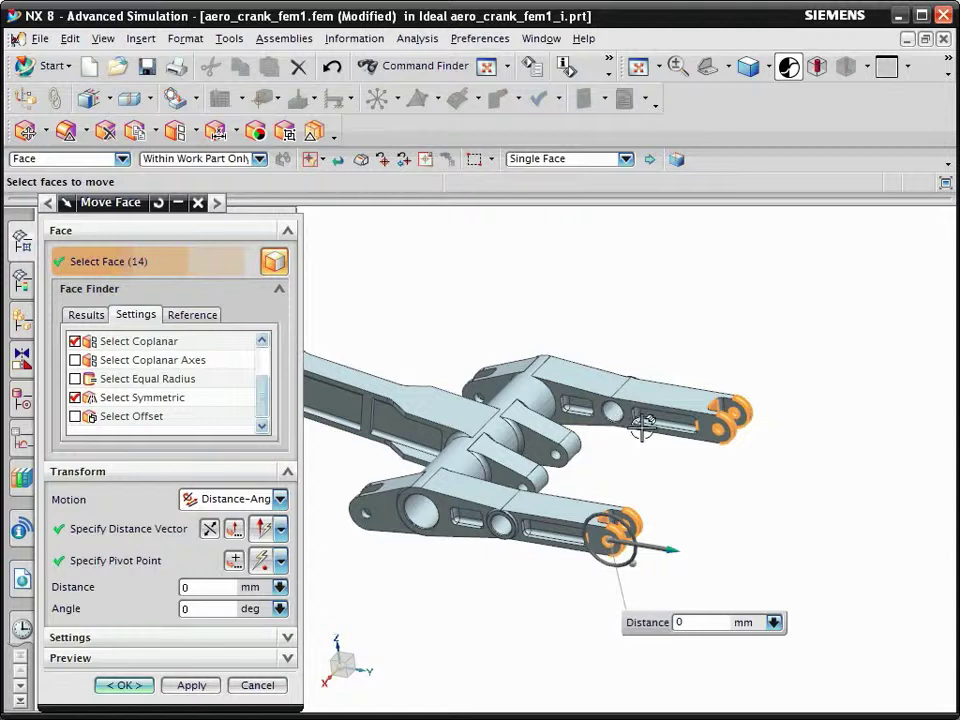
pyautogui.moveTo(671, 550); pyautogui.dragTo(721, 574)
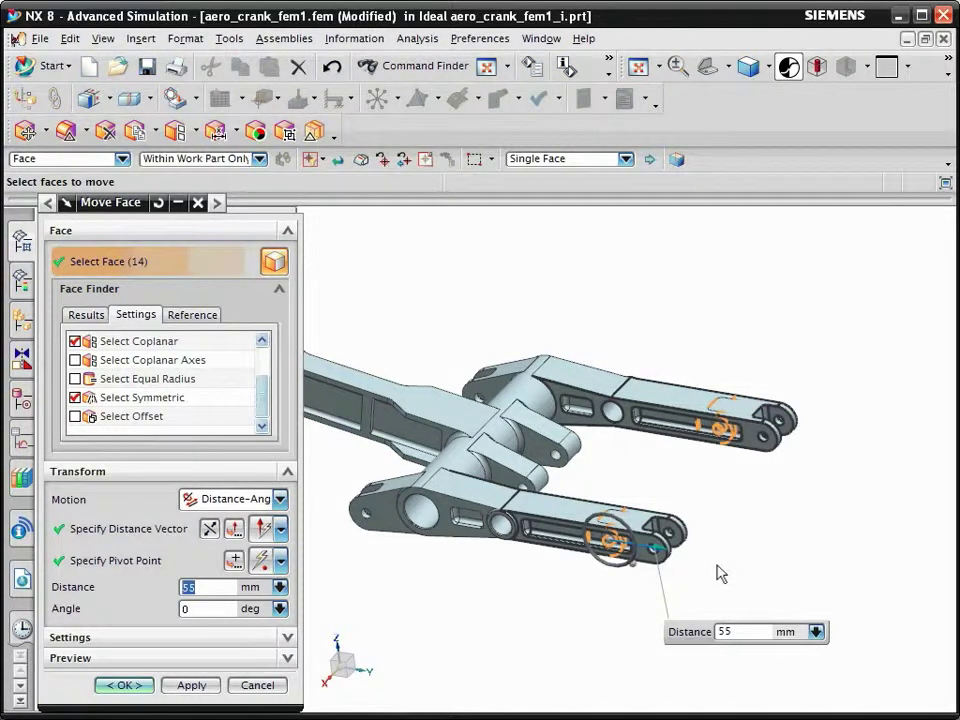
pyautogui.click(738, 633)
pyautogui.press('BackSpace')
pyautogui.write('0')
pyautogui.press('Return')
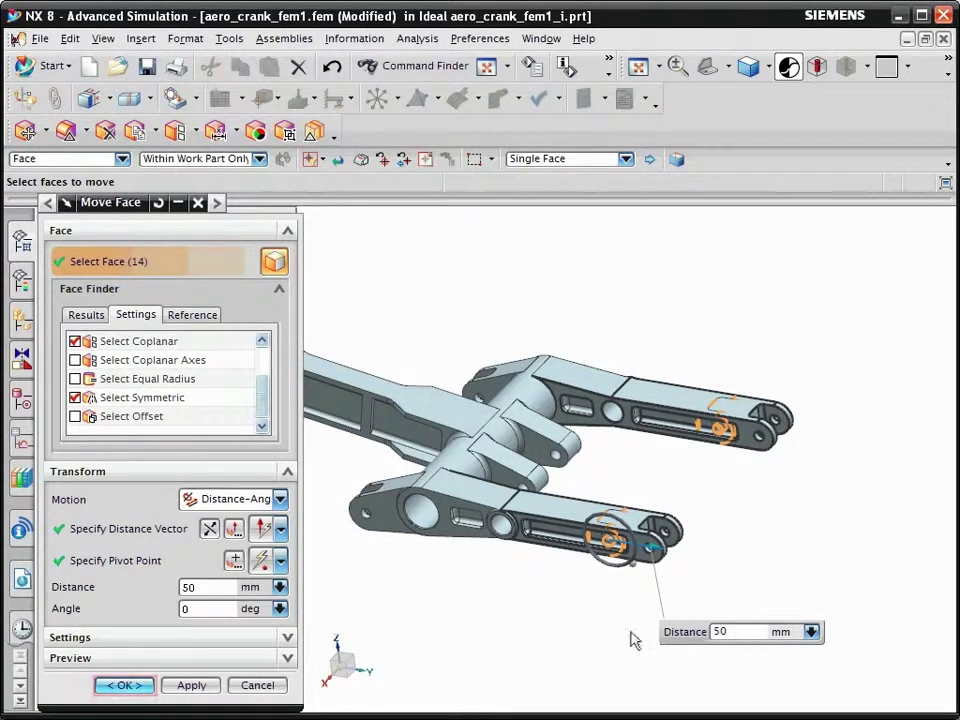
pyautogui.click(130, 687)
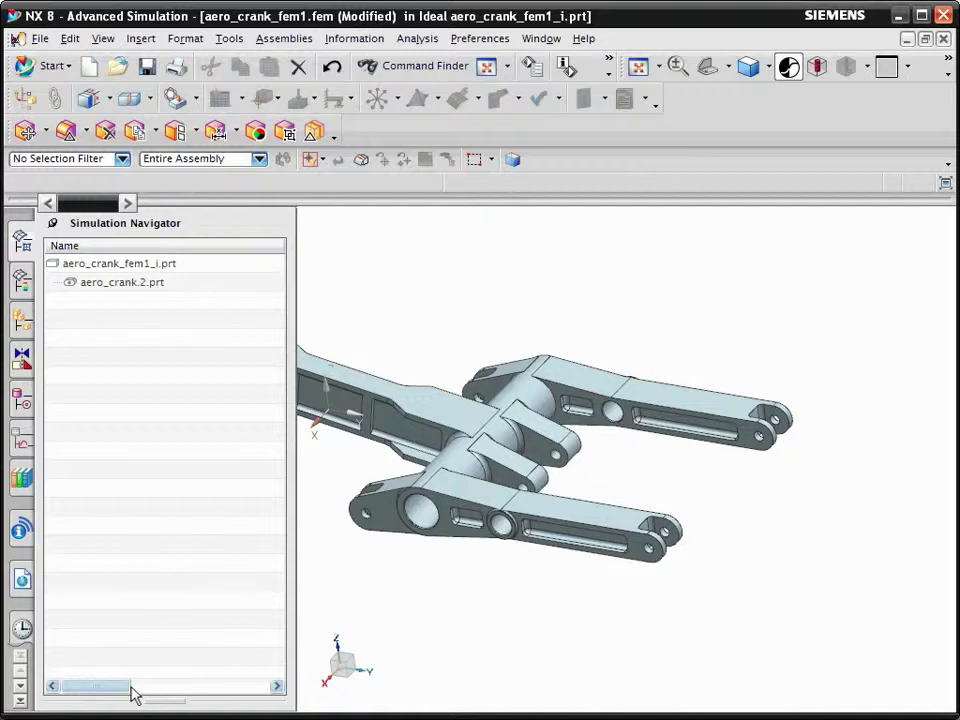
# - Edit the Move Face feature in the idealized part's model history and set its distance to 45 mm
pyautogui.click(22, 403)
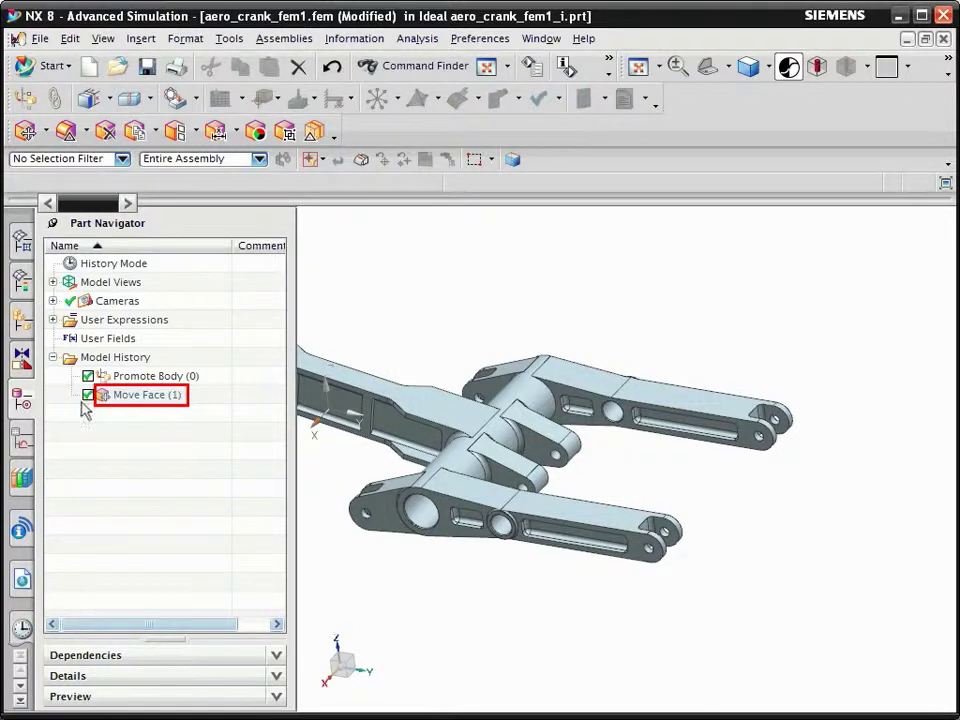
pyautogui.click(147, 397)
pyautogui.rightClick(148, 398)
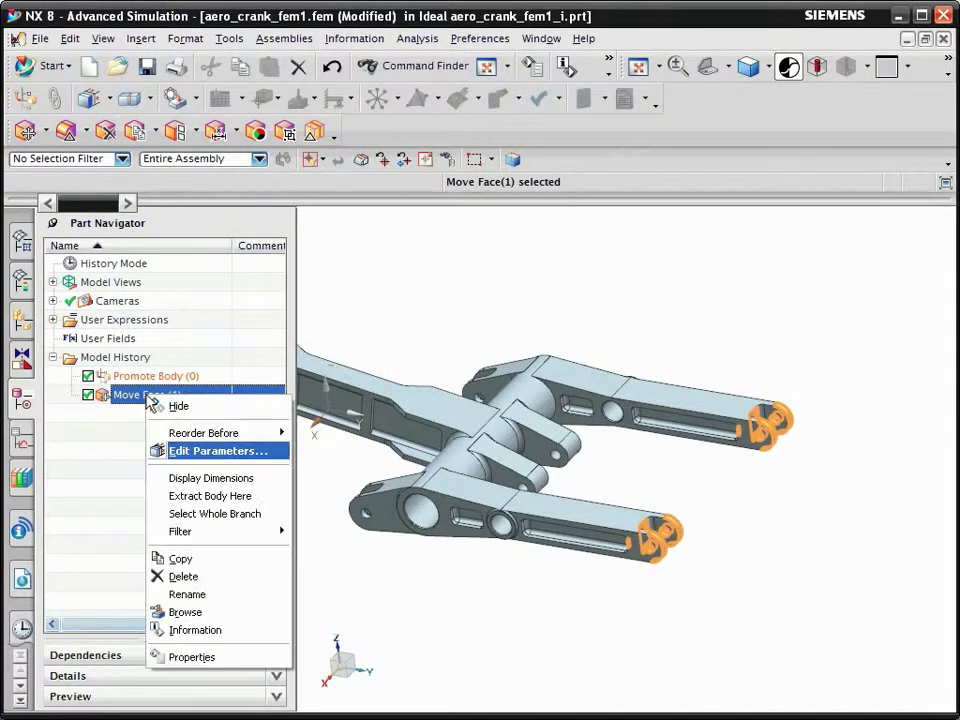
pyautogui.click(180, 452)
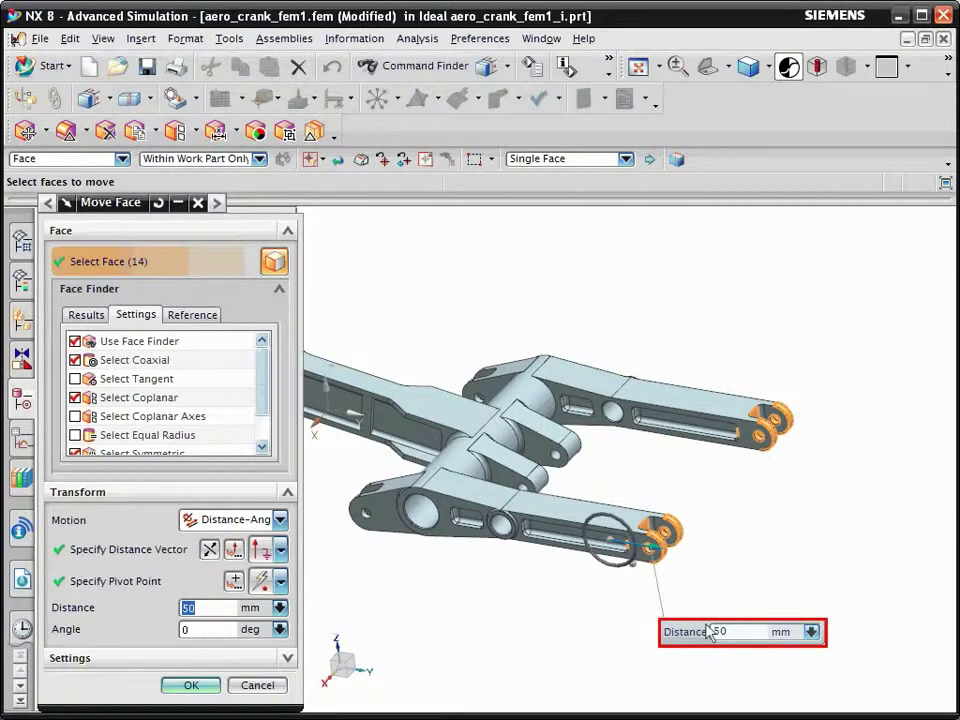
pyautogui.write('45')
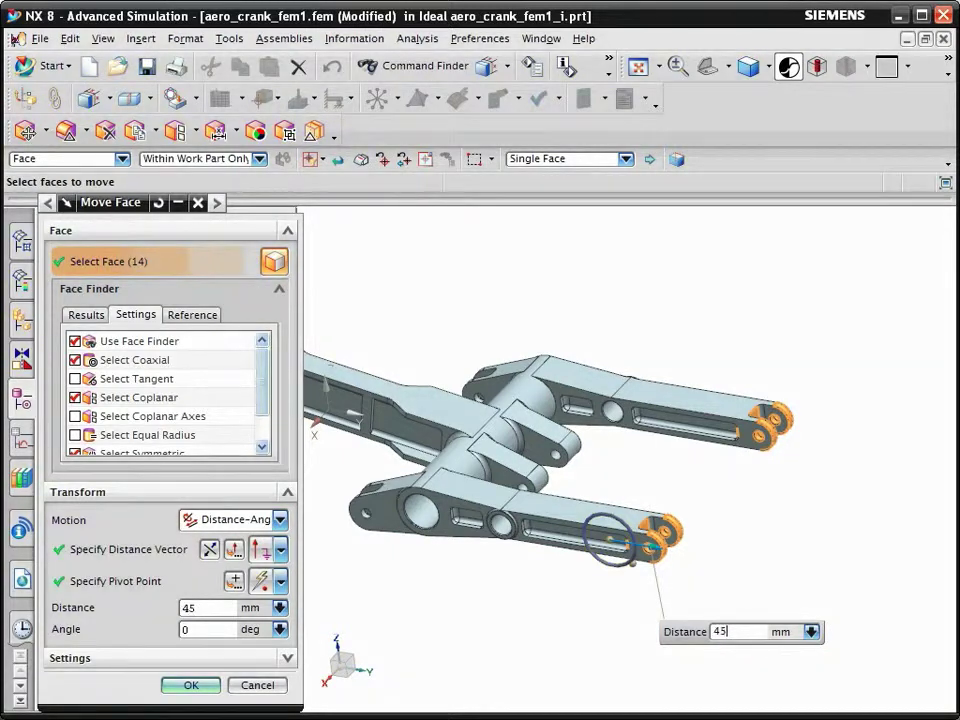
pyautogui.click(192, 686)
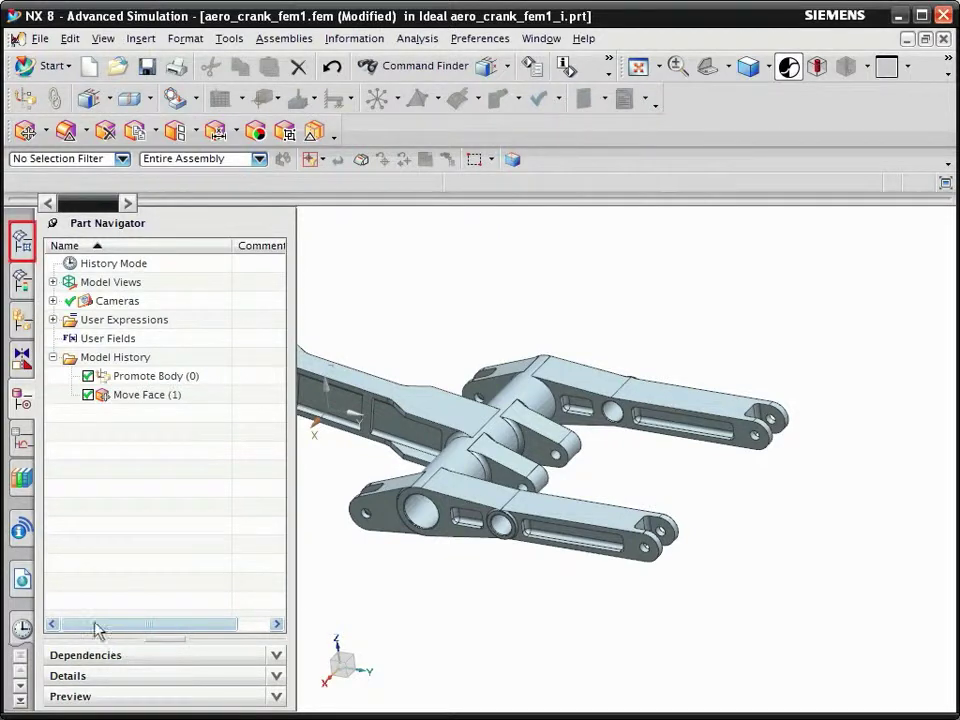
# - Display the FEM file aero_crank_fem1.fem from the idealized part aero_crank_fem1_i.prt
pyautogui.click(22, 243)
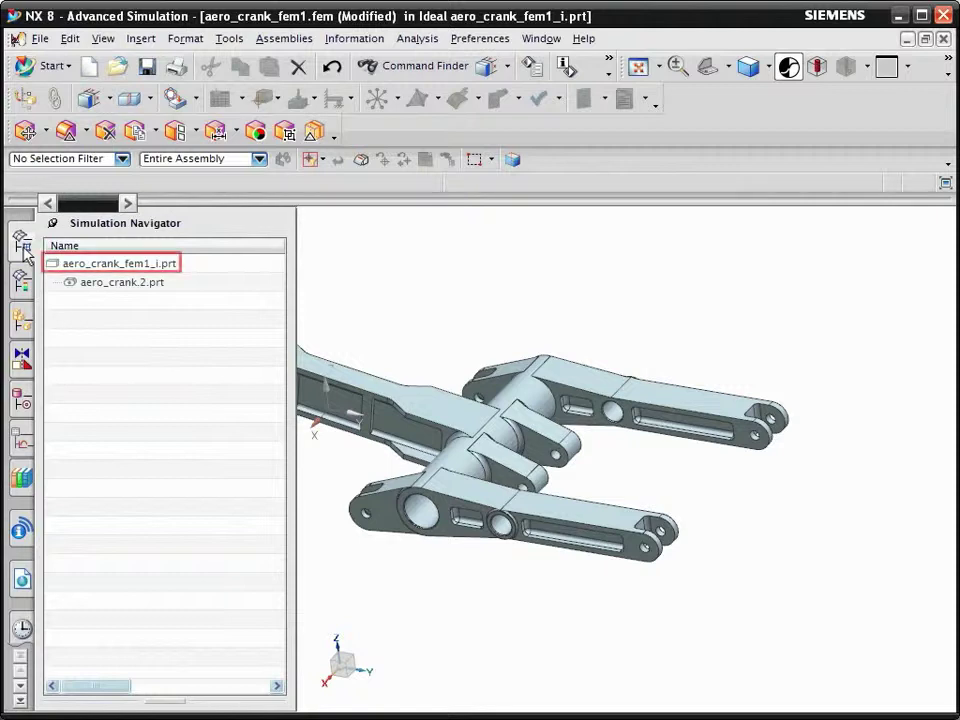
pyautogui.click(118, 266)
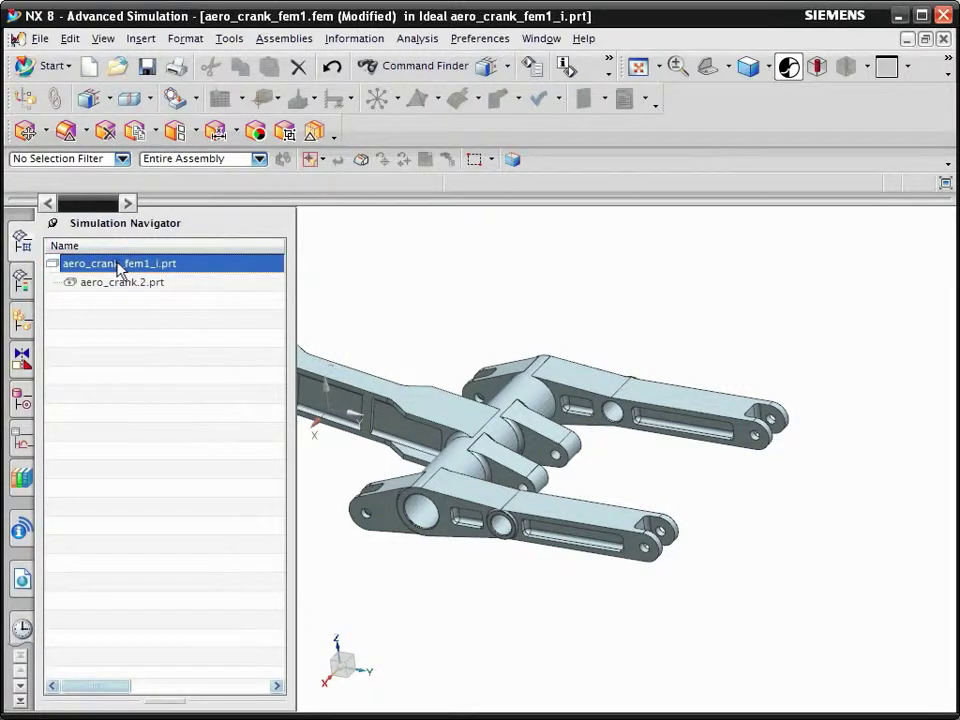
pyautogui.rightClick(120, 268)
pyautogui.moveTo(222, 282)
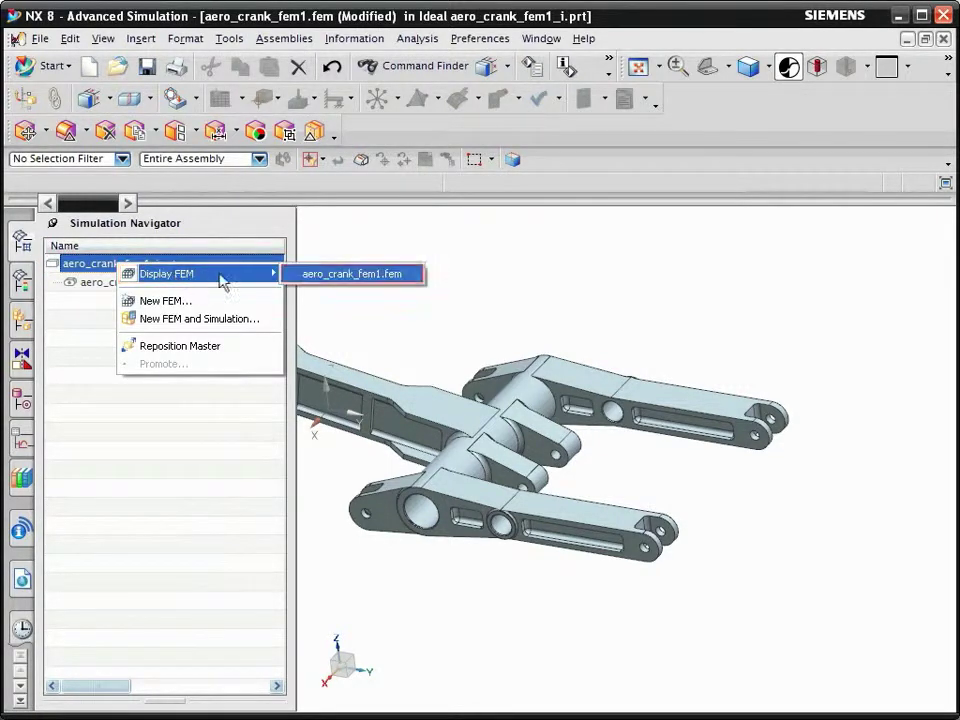
pyautogui.click(345, 274)
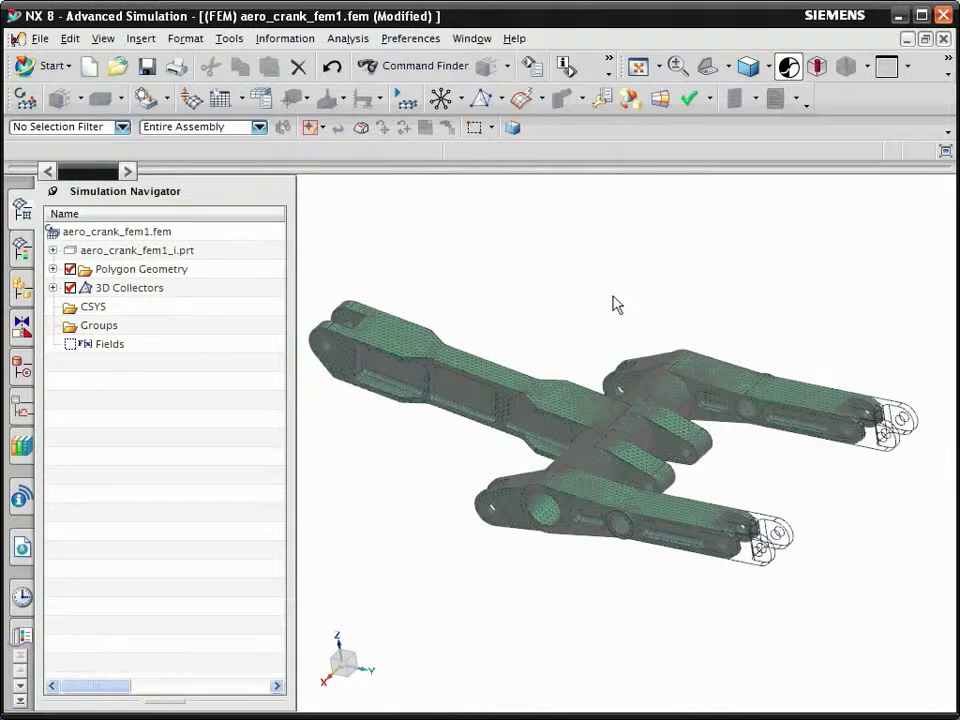
# - Update the aero_crank_fem1.fem model so its mesh follows the modified idealized geometry
pyautogui.click(133, 232)
pyautogui.rightClick(133, 233)
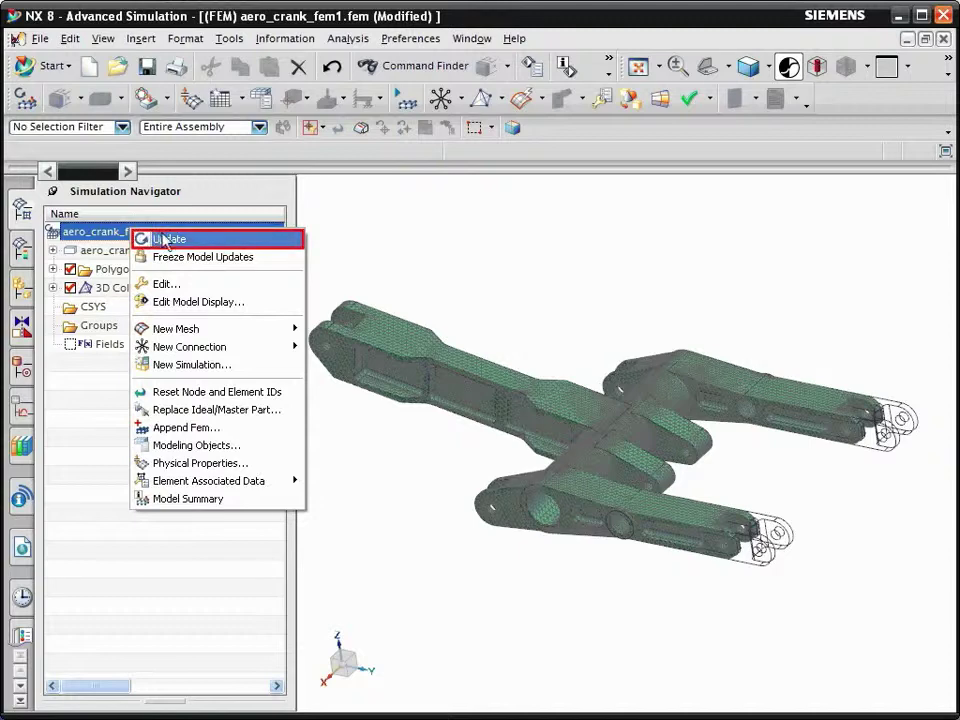
pyautogui.click(169, 240)
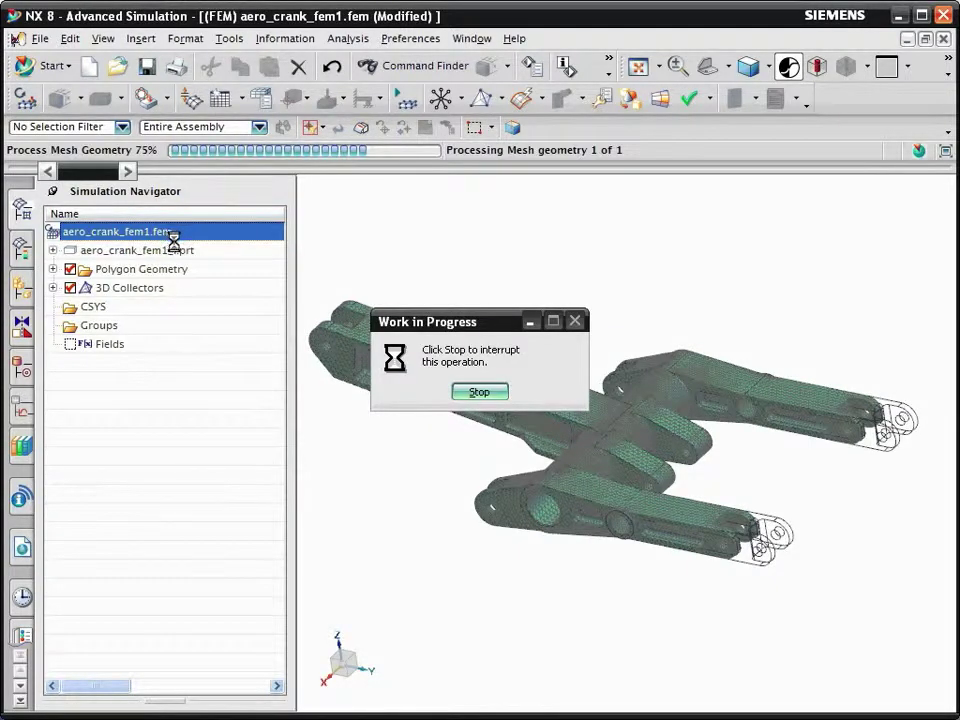